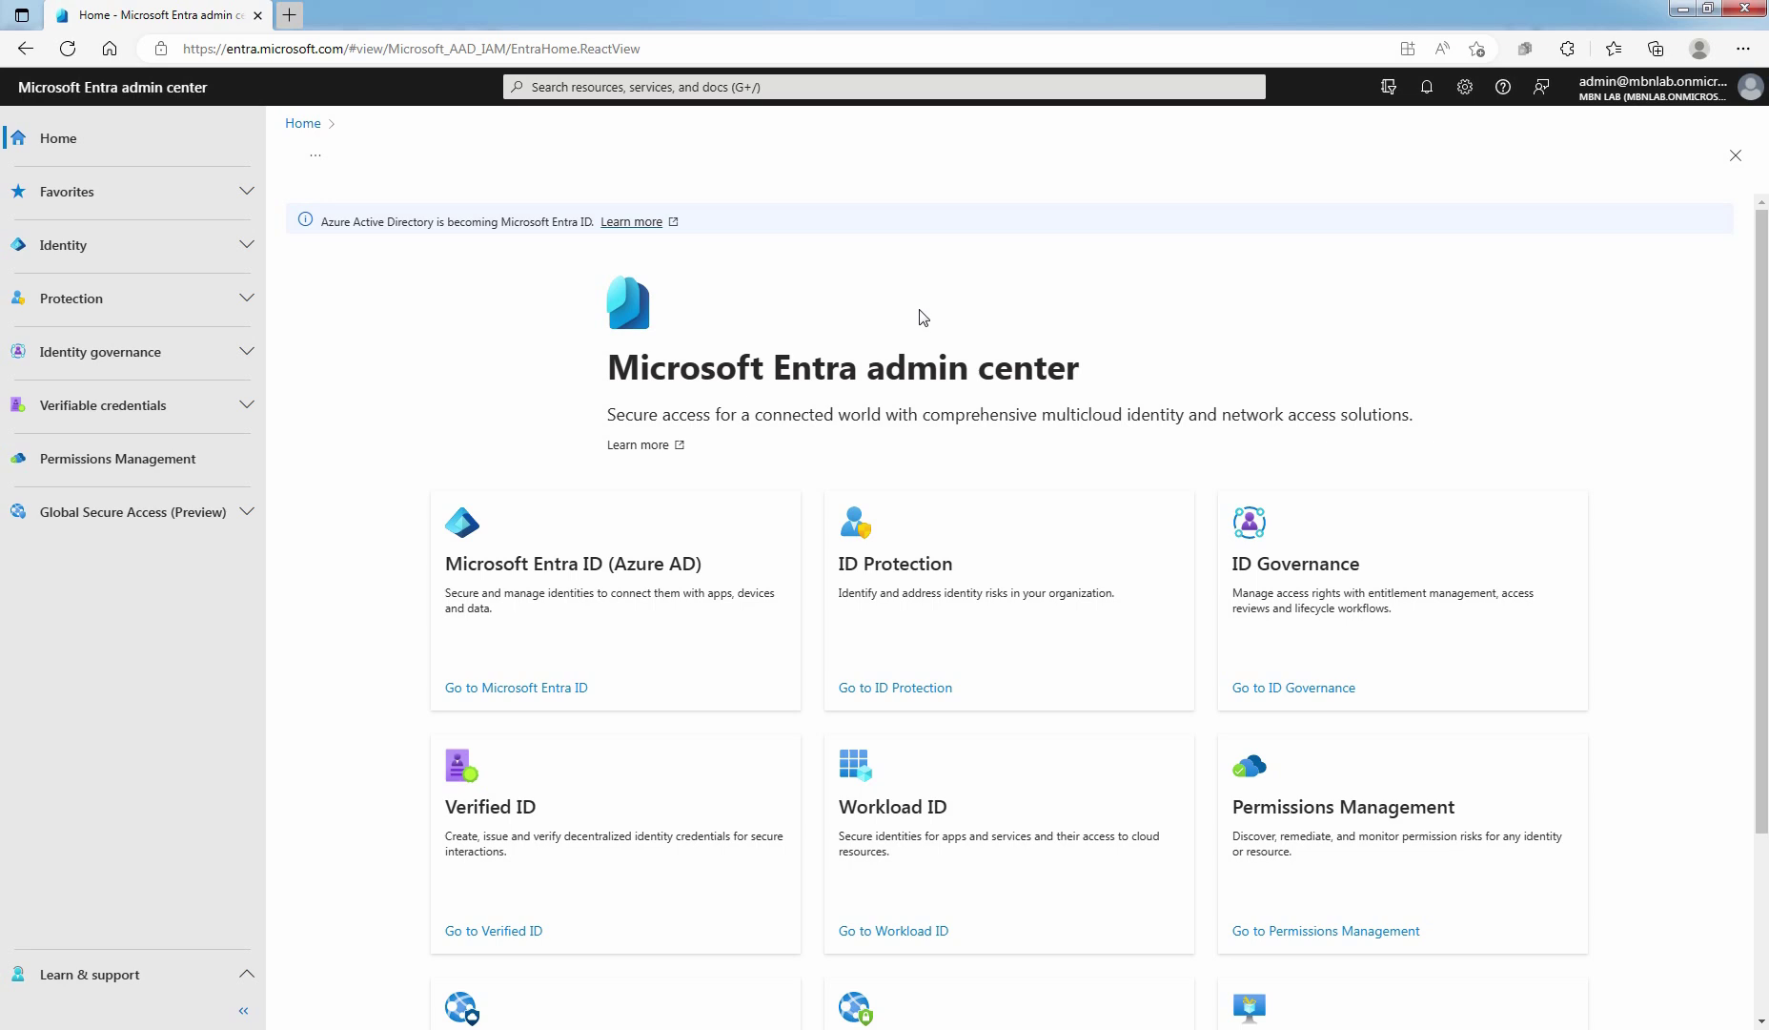
- Open Password protection under Protection > Authentication methods, showing threshold 10 and 60-second duration
{"action": "left_click", "coordinate": [147, 300]}
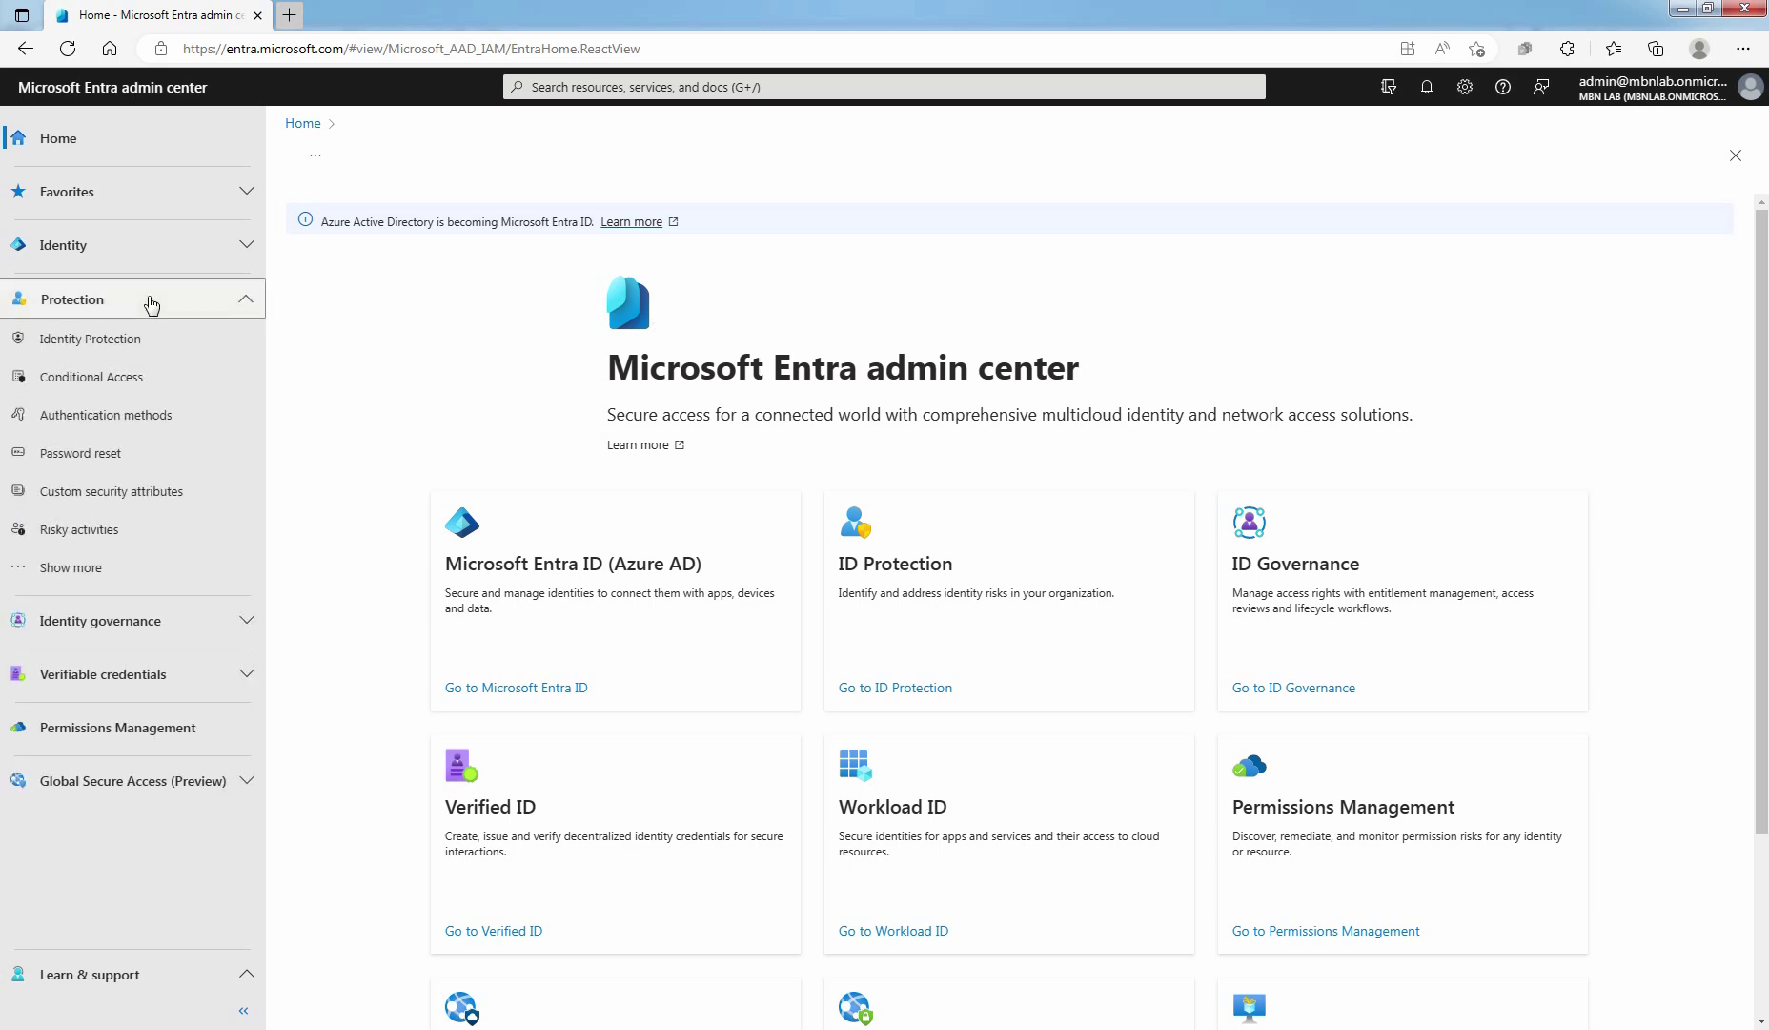
{"action": "left_click", "coordinate": [138, 422]}
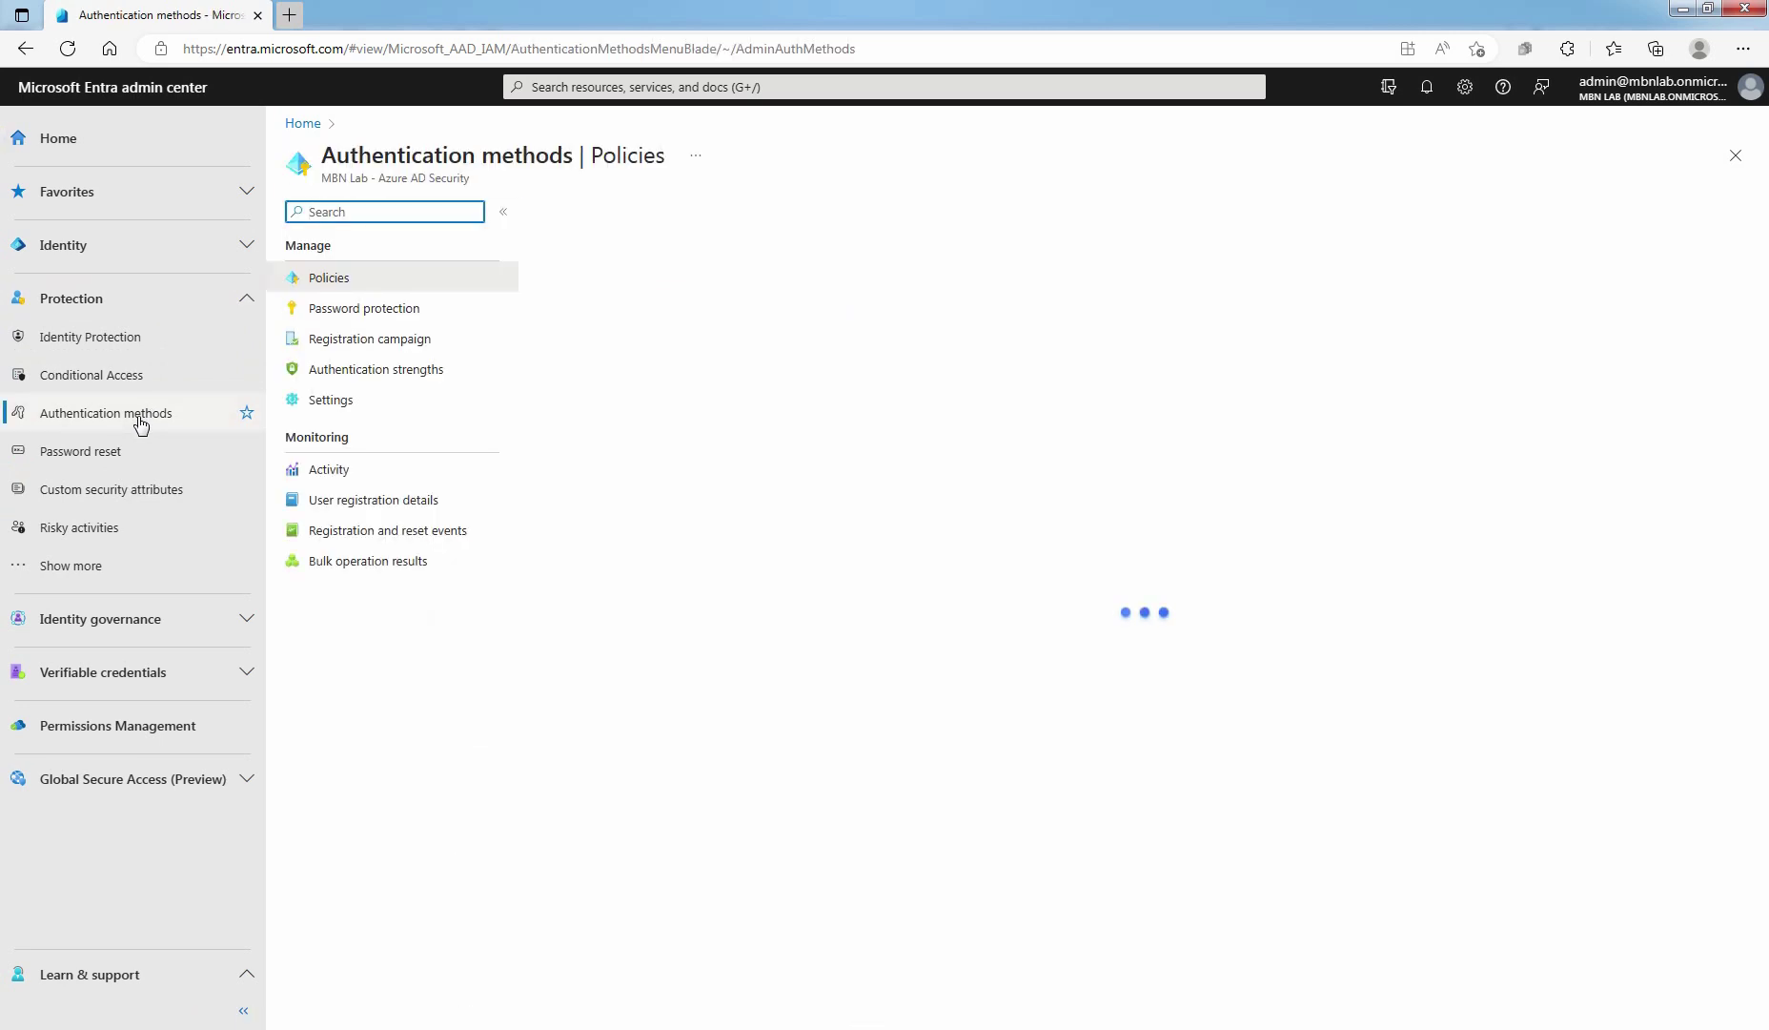
{"action": "left_click", "coordinate": [371, 313]}
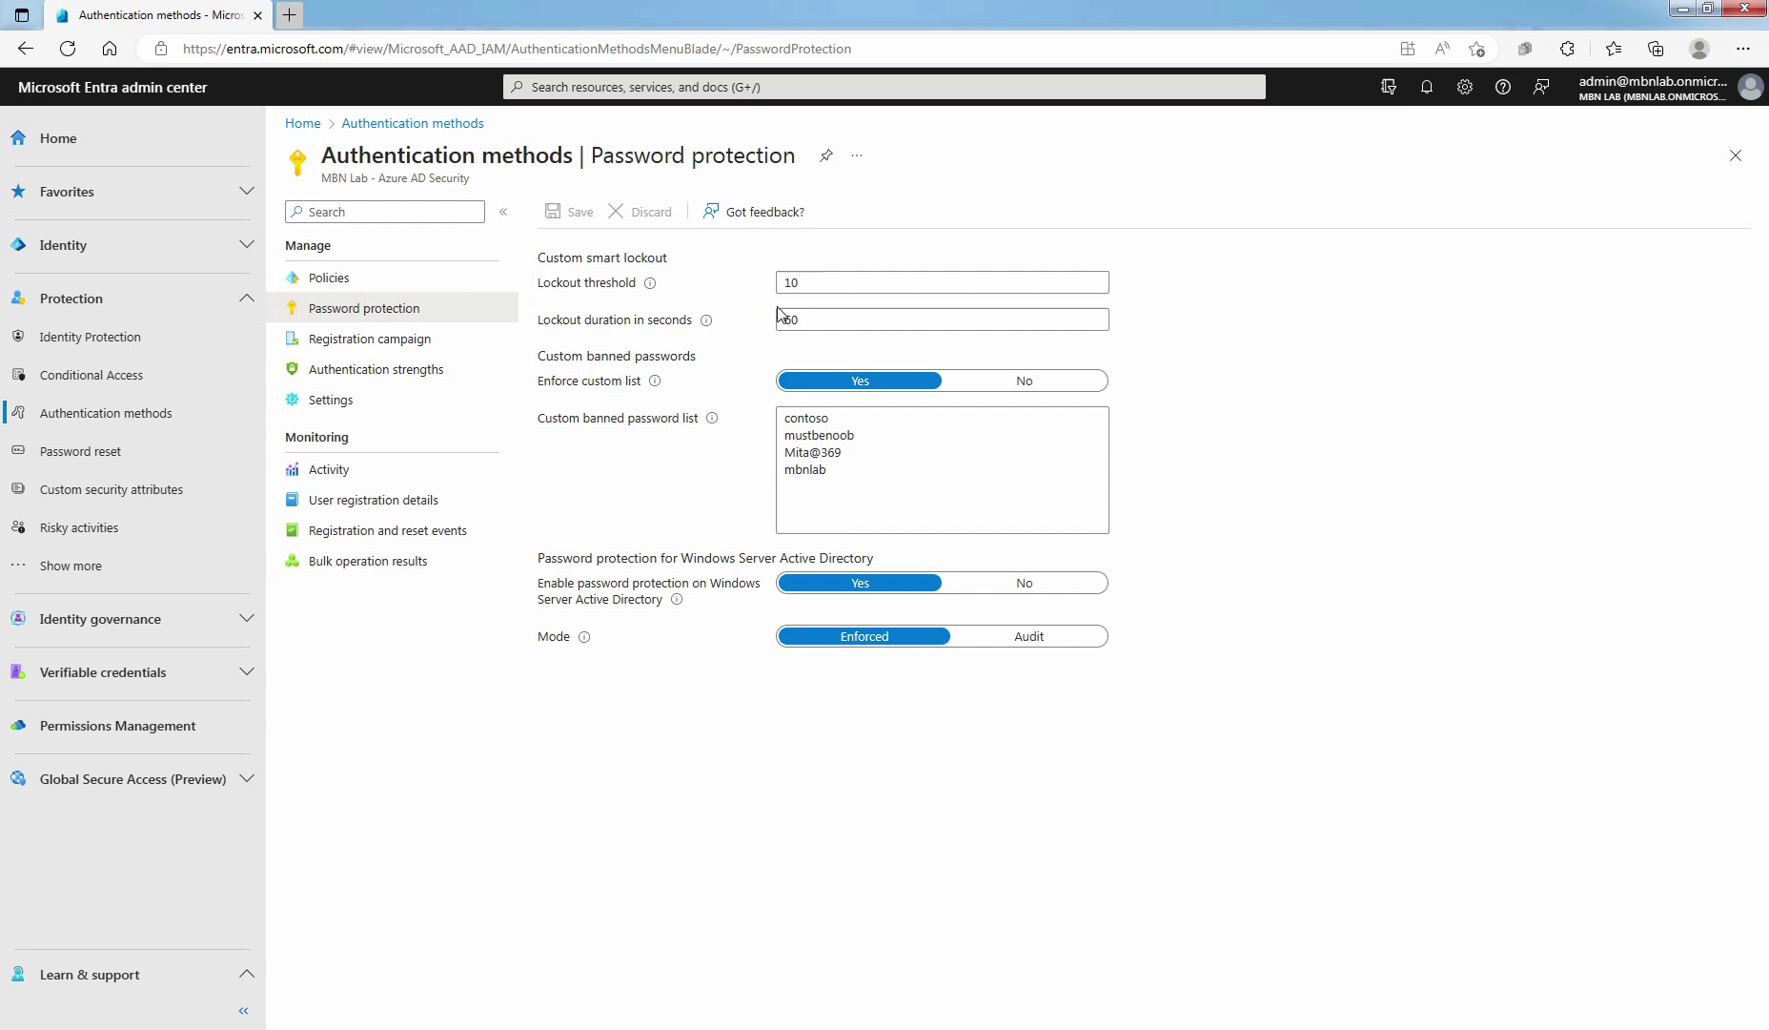
- Change lockout threshold from 10 to 3 and lockout duration from 60 to 120 seconds, then save
{"action": "left_click", "coordinate": [791, 283]}
{"action": "key", "text": "ctrl+a"}
{"action": "type", "text": "23"}
{"action": "key", "text": "BackSpace"}
{"action": "key", "text": "BackSpace"}
{"action": "type", "text": "3"}
{"action": "left_click", "coordinate": [1145, 392]}
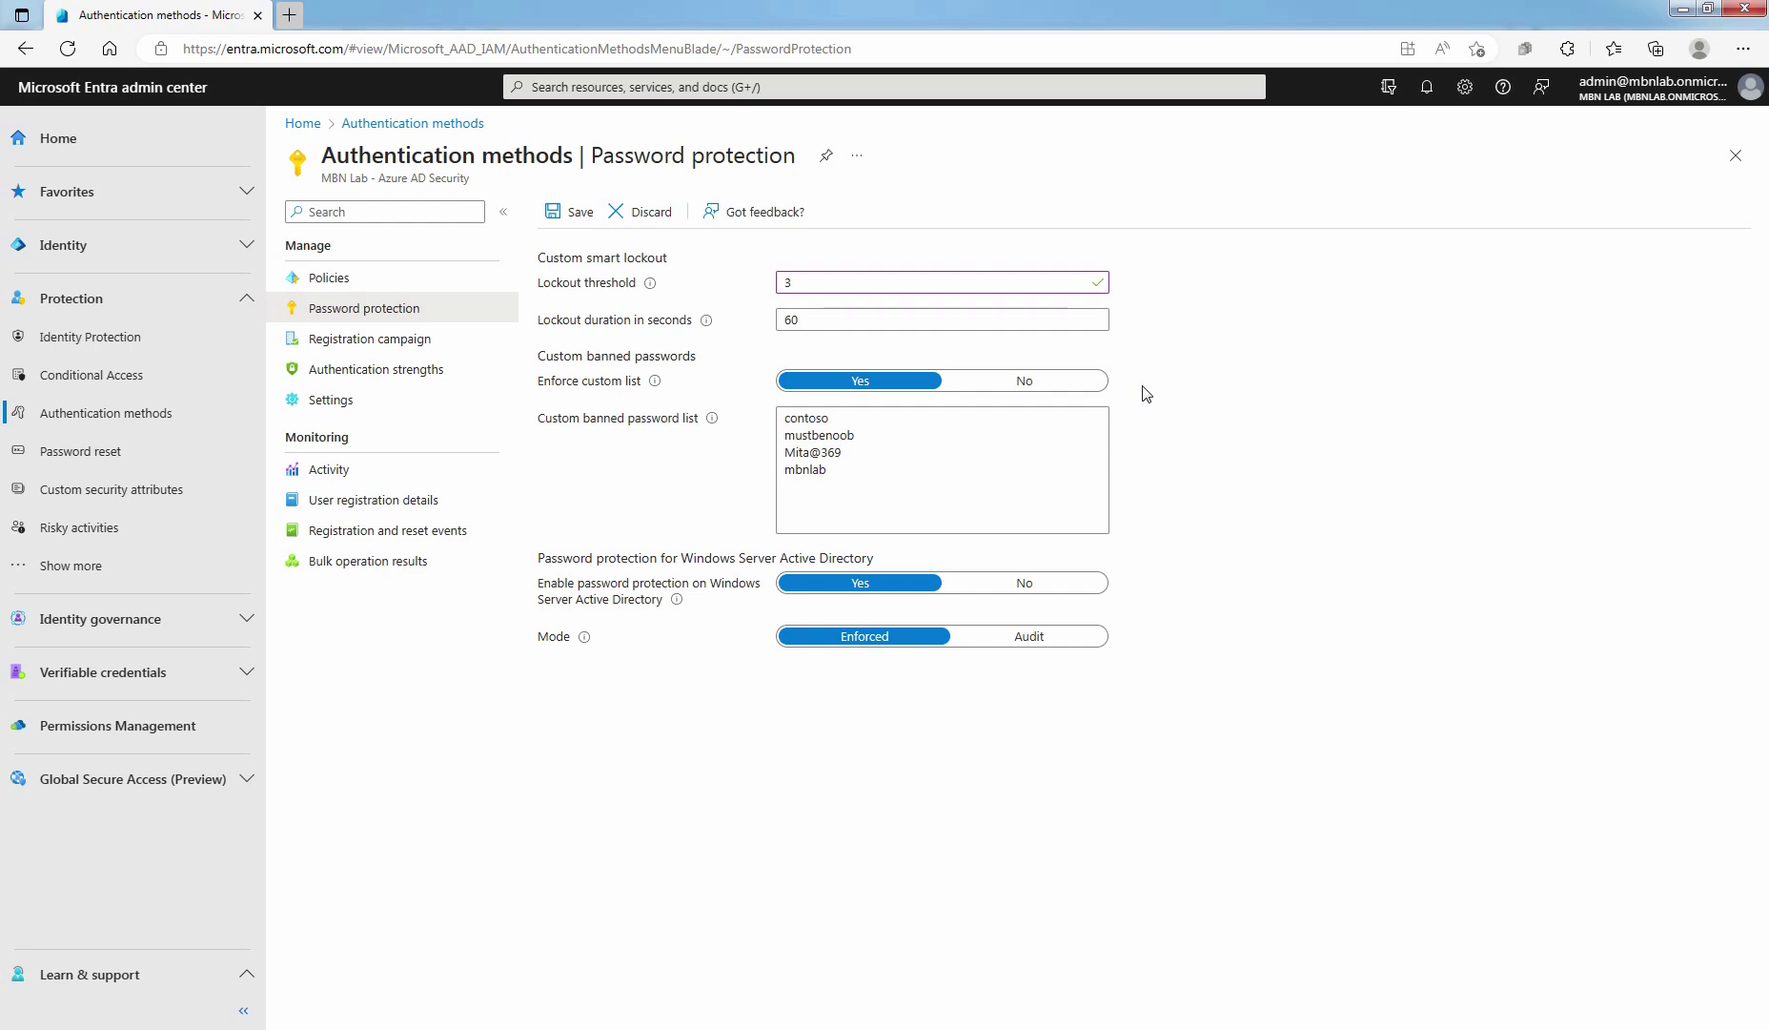
{"action": "left_click", "coordinate": [825, 326]}
{"action": "double_click", "coordinate": [827, 325]}
{"action": "type", "text": "1"}
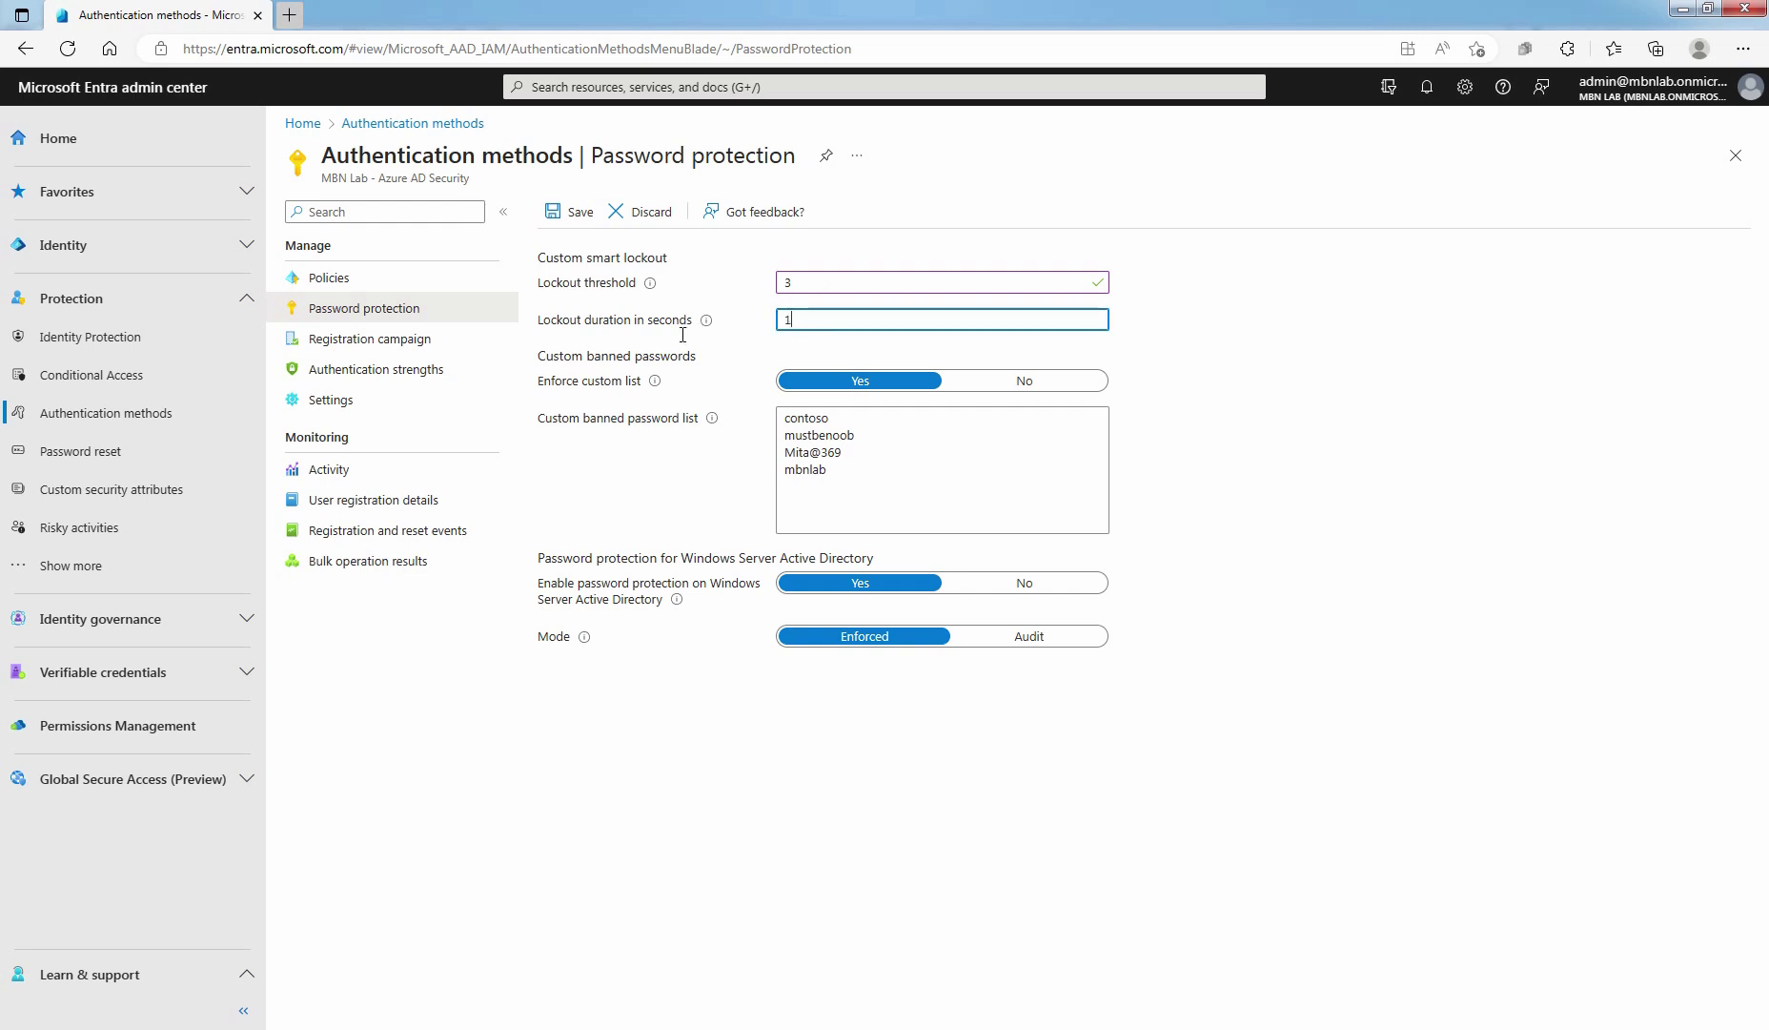
{"action": "type", "text": "20"}
{"action": "left_click", "coordinate": [1262, 381]}
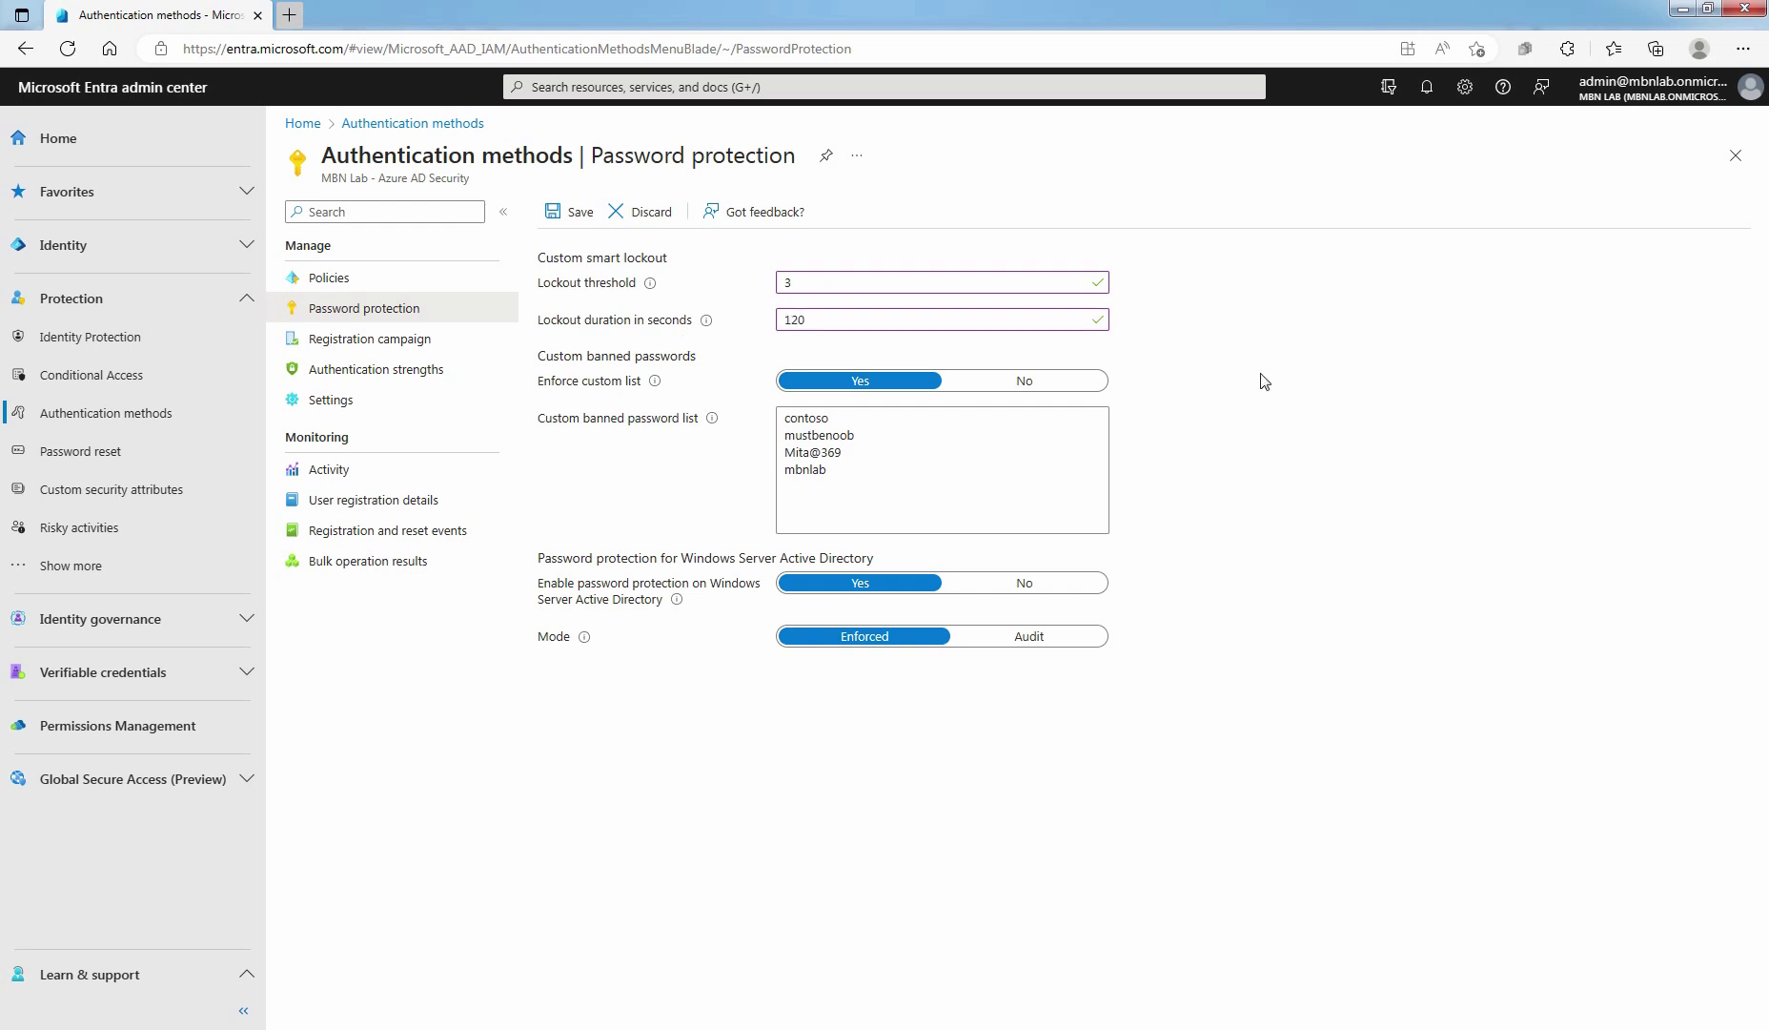
{"action": "left_click", "coordinate": [558, 212]}
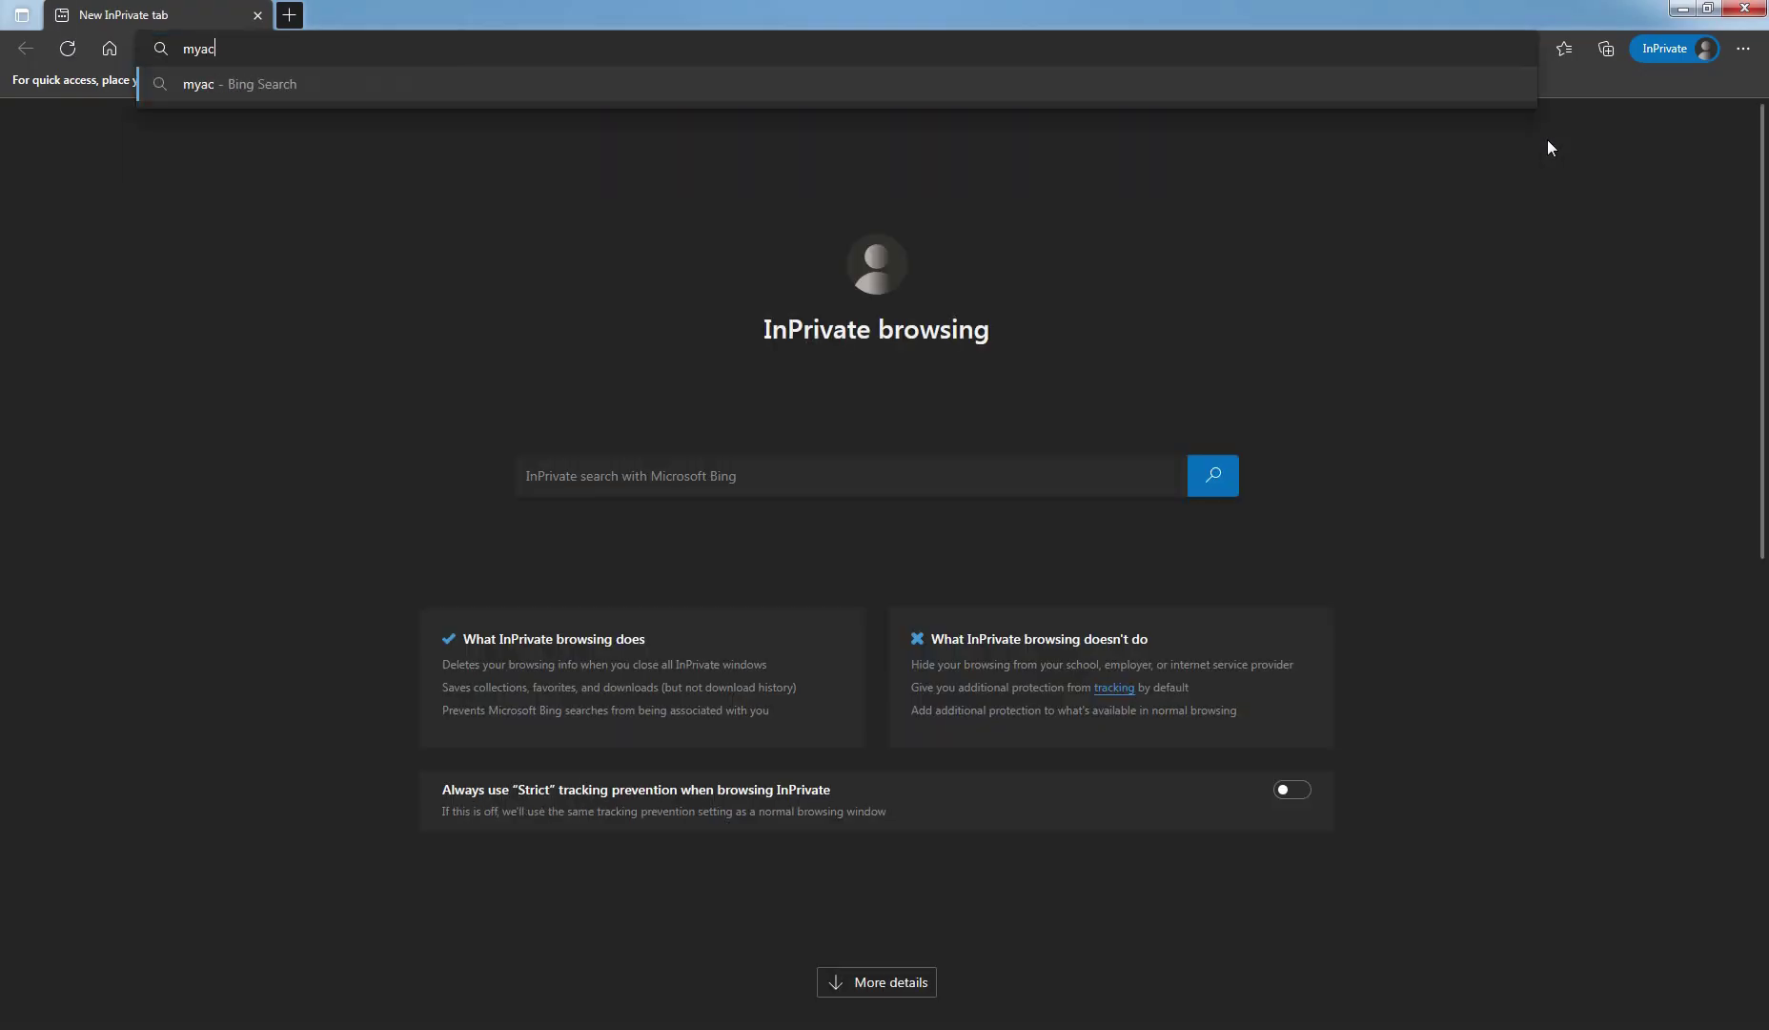
{"action": "type", "text": "count.microso"}
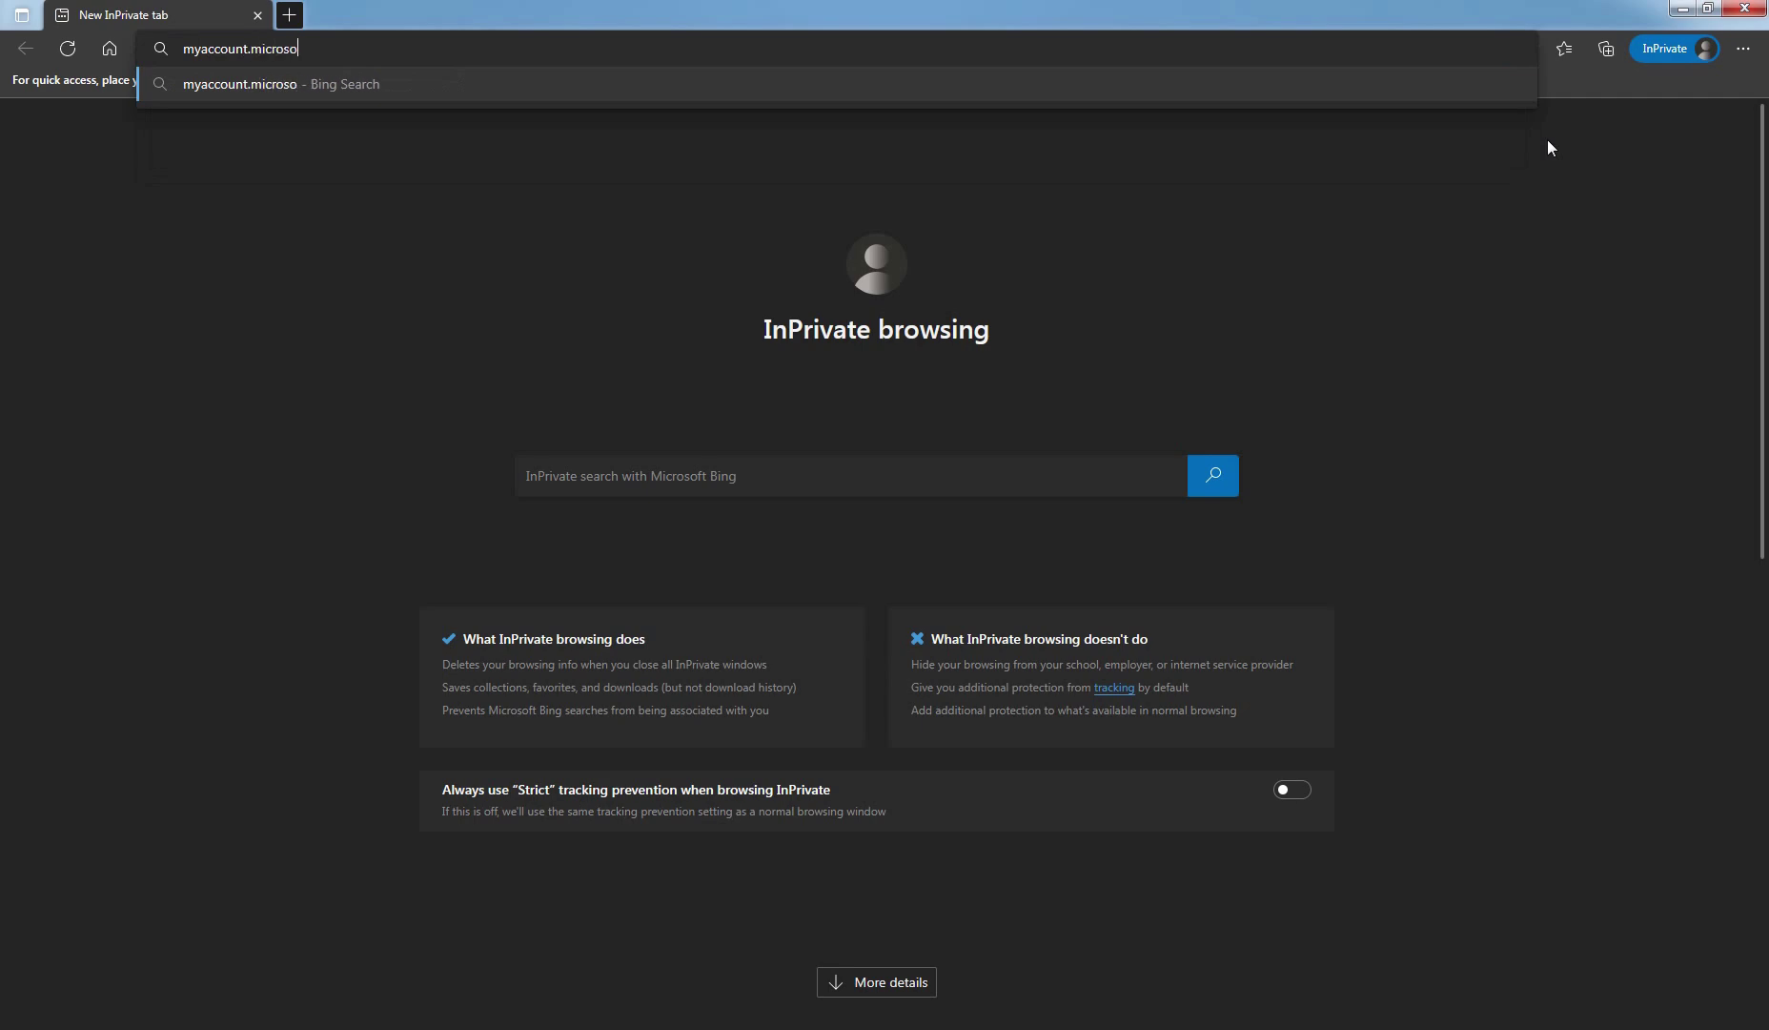
{"action": "type", "text": "ft.com"}
- Sign in to myaccount.microsoft.com as the test user, submitting four wrong passwords until locked out
{"action": "key", "text": "Return"}
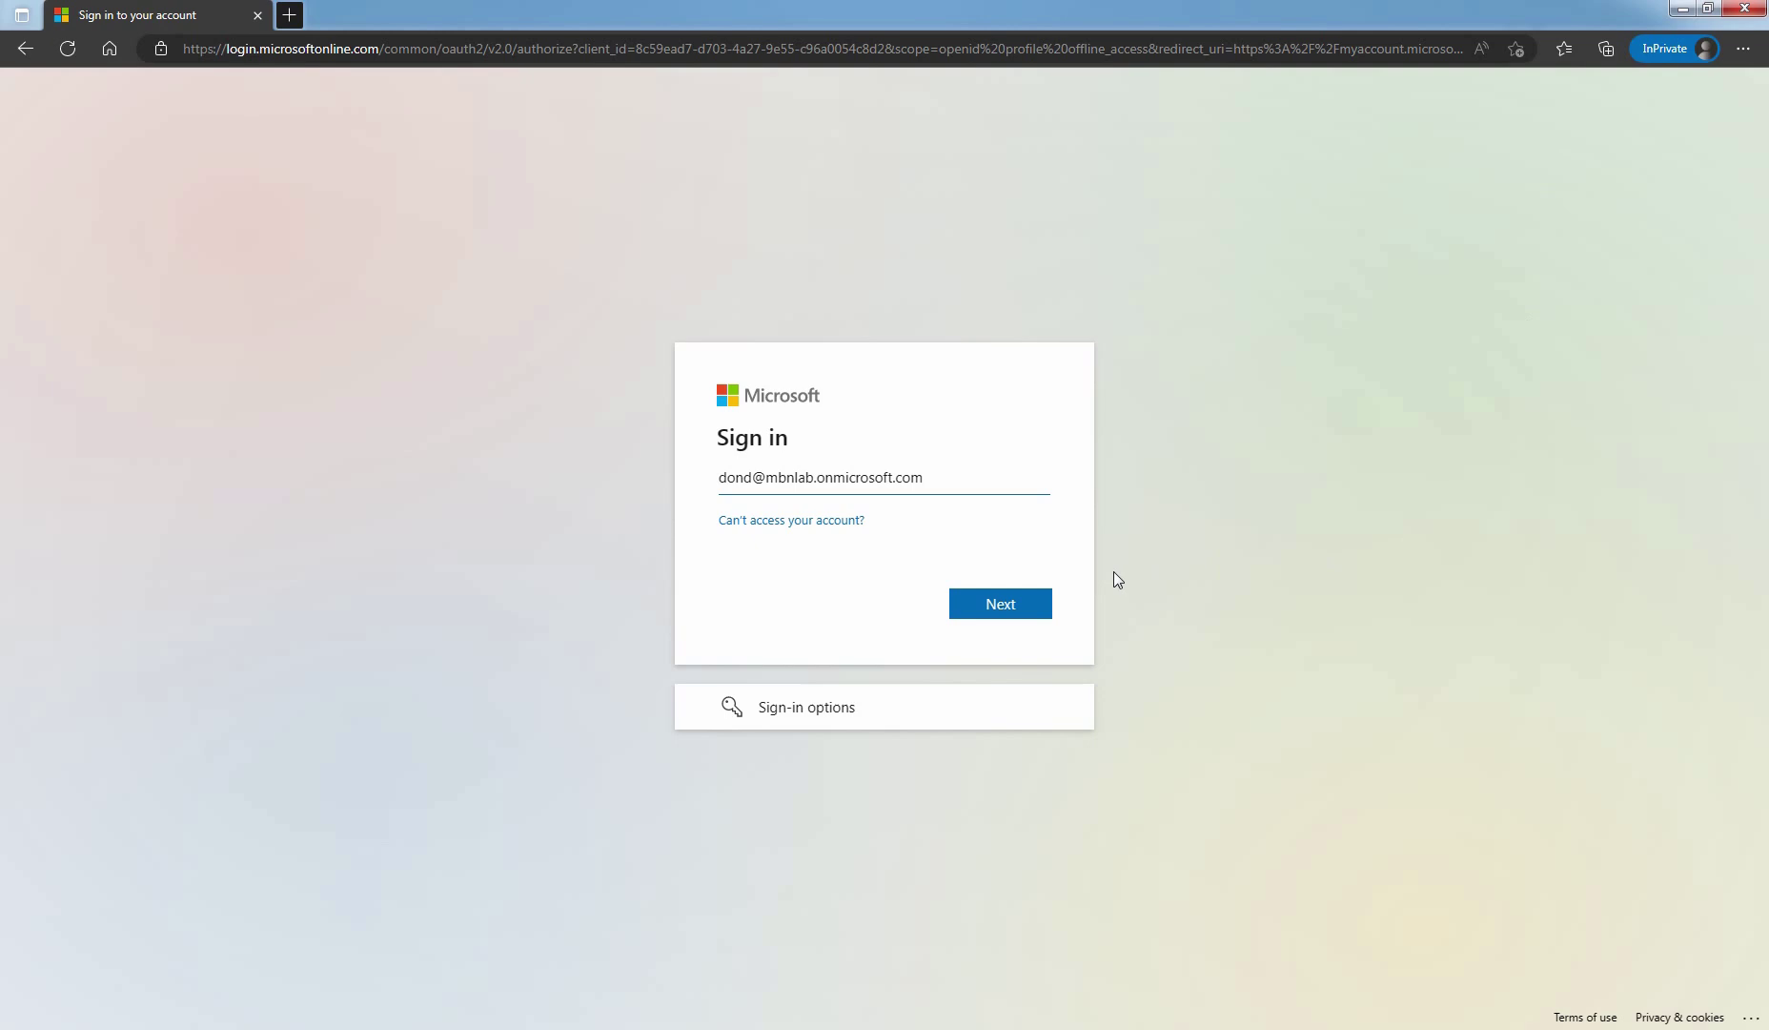
{"action": "left_click", "coordinate": [999, 600]}
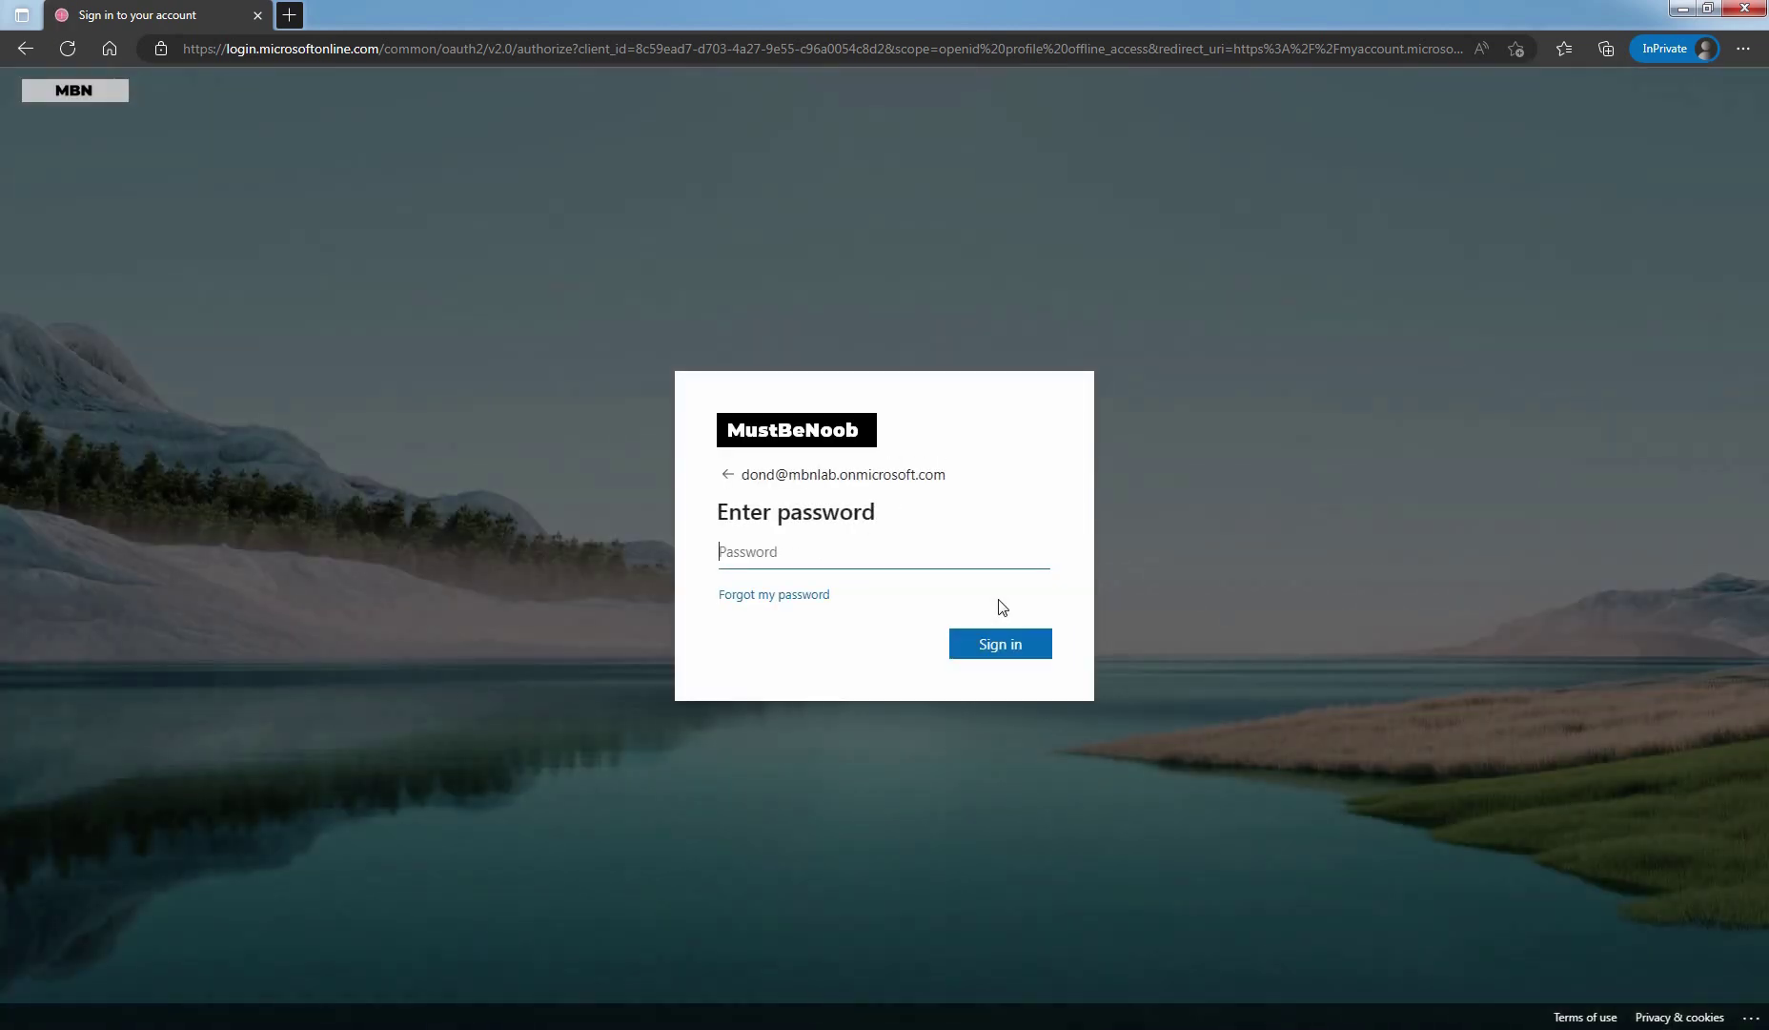
{"action": "type", "text": "*"}
{"action": "type", "text": "********"}
{"action": "key", "text": "Return"}
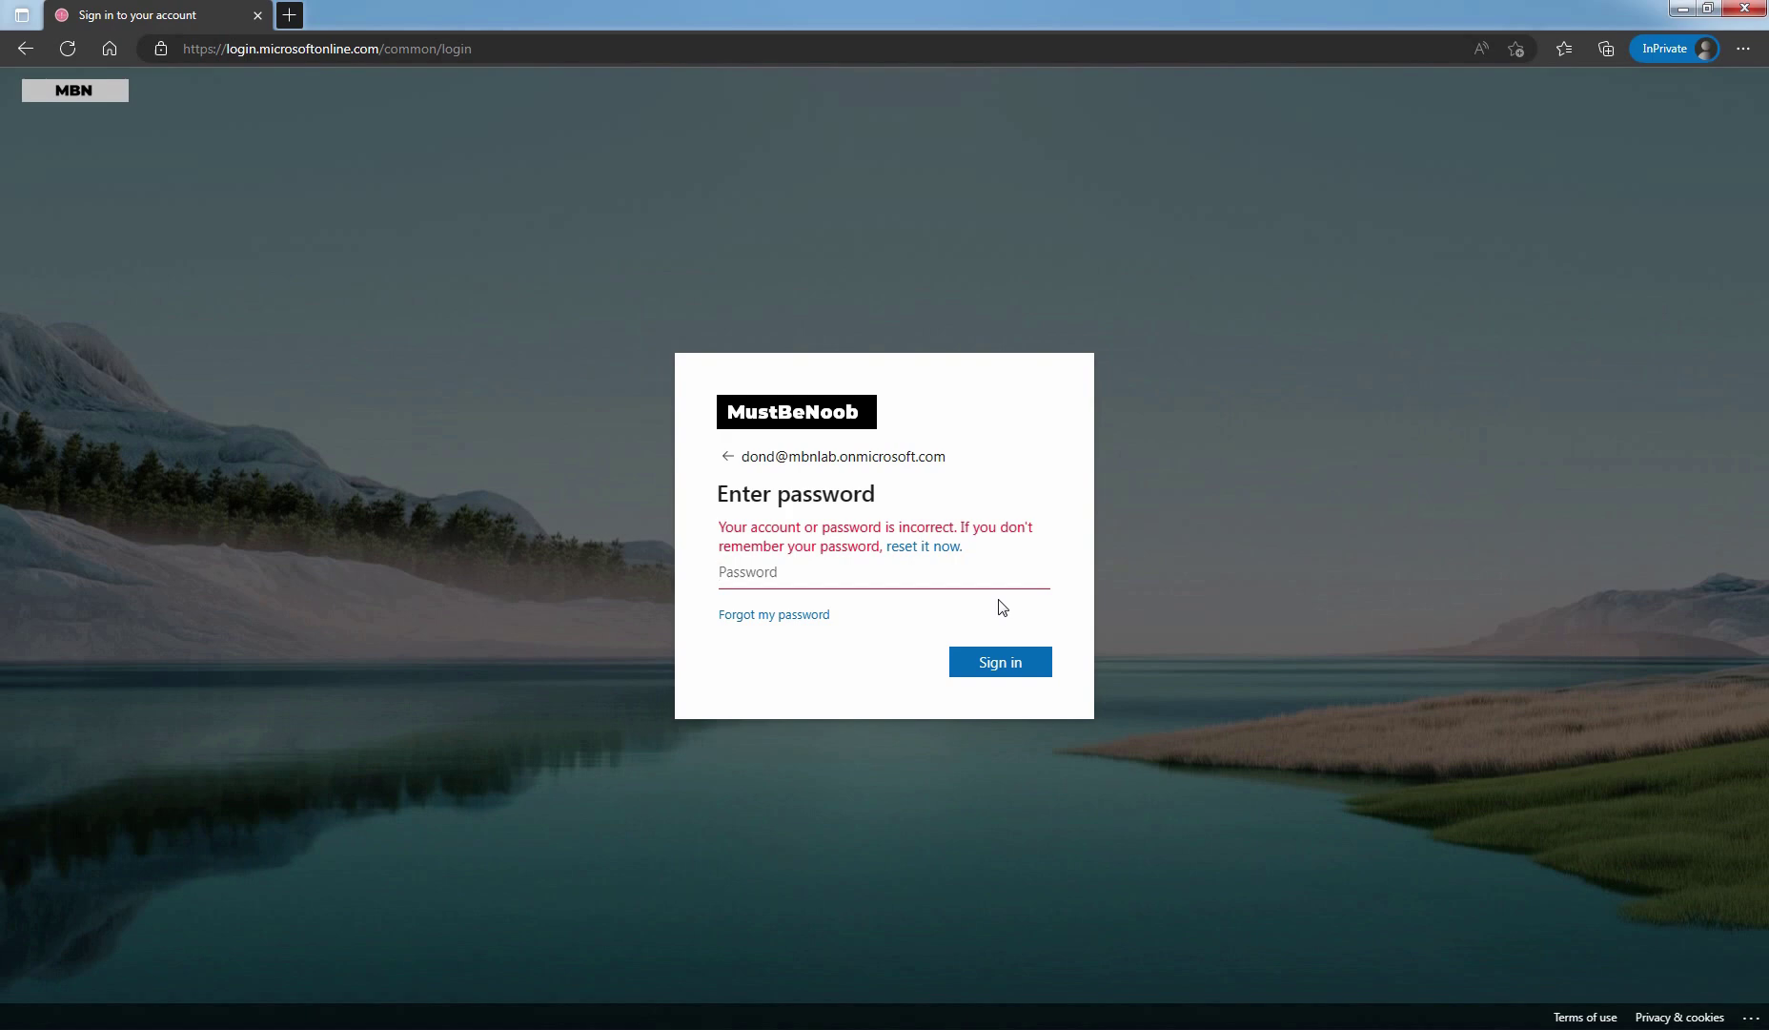
{"action": "type", "text": "*******"}
{"action": "type", "text": "****"}
{"action": "key", "text": "Return"}
{"action": "type", "text": "***"}
{"action": "type", "text": "*************"}
{"action": "key", "text": "Return"}
{"action": "type", "text": "************"}
{"action": "key", "text": "Return"}
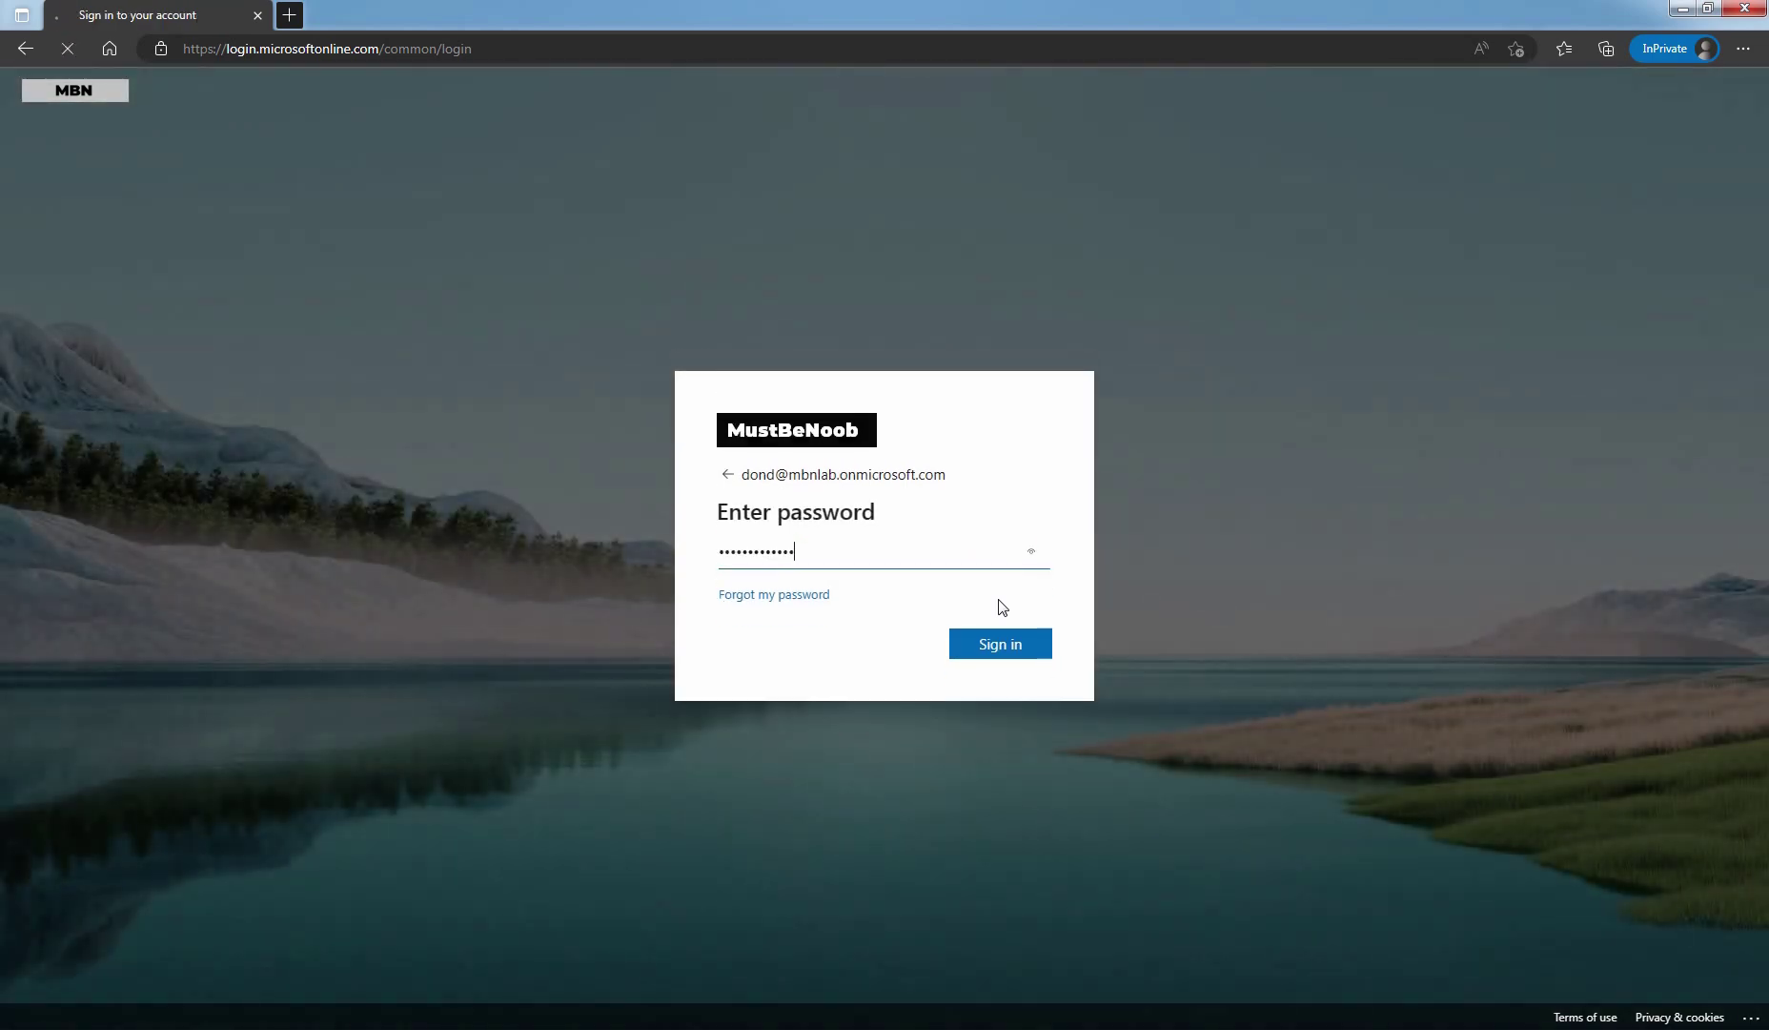
{"action": "type", "text": "*"}
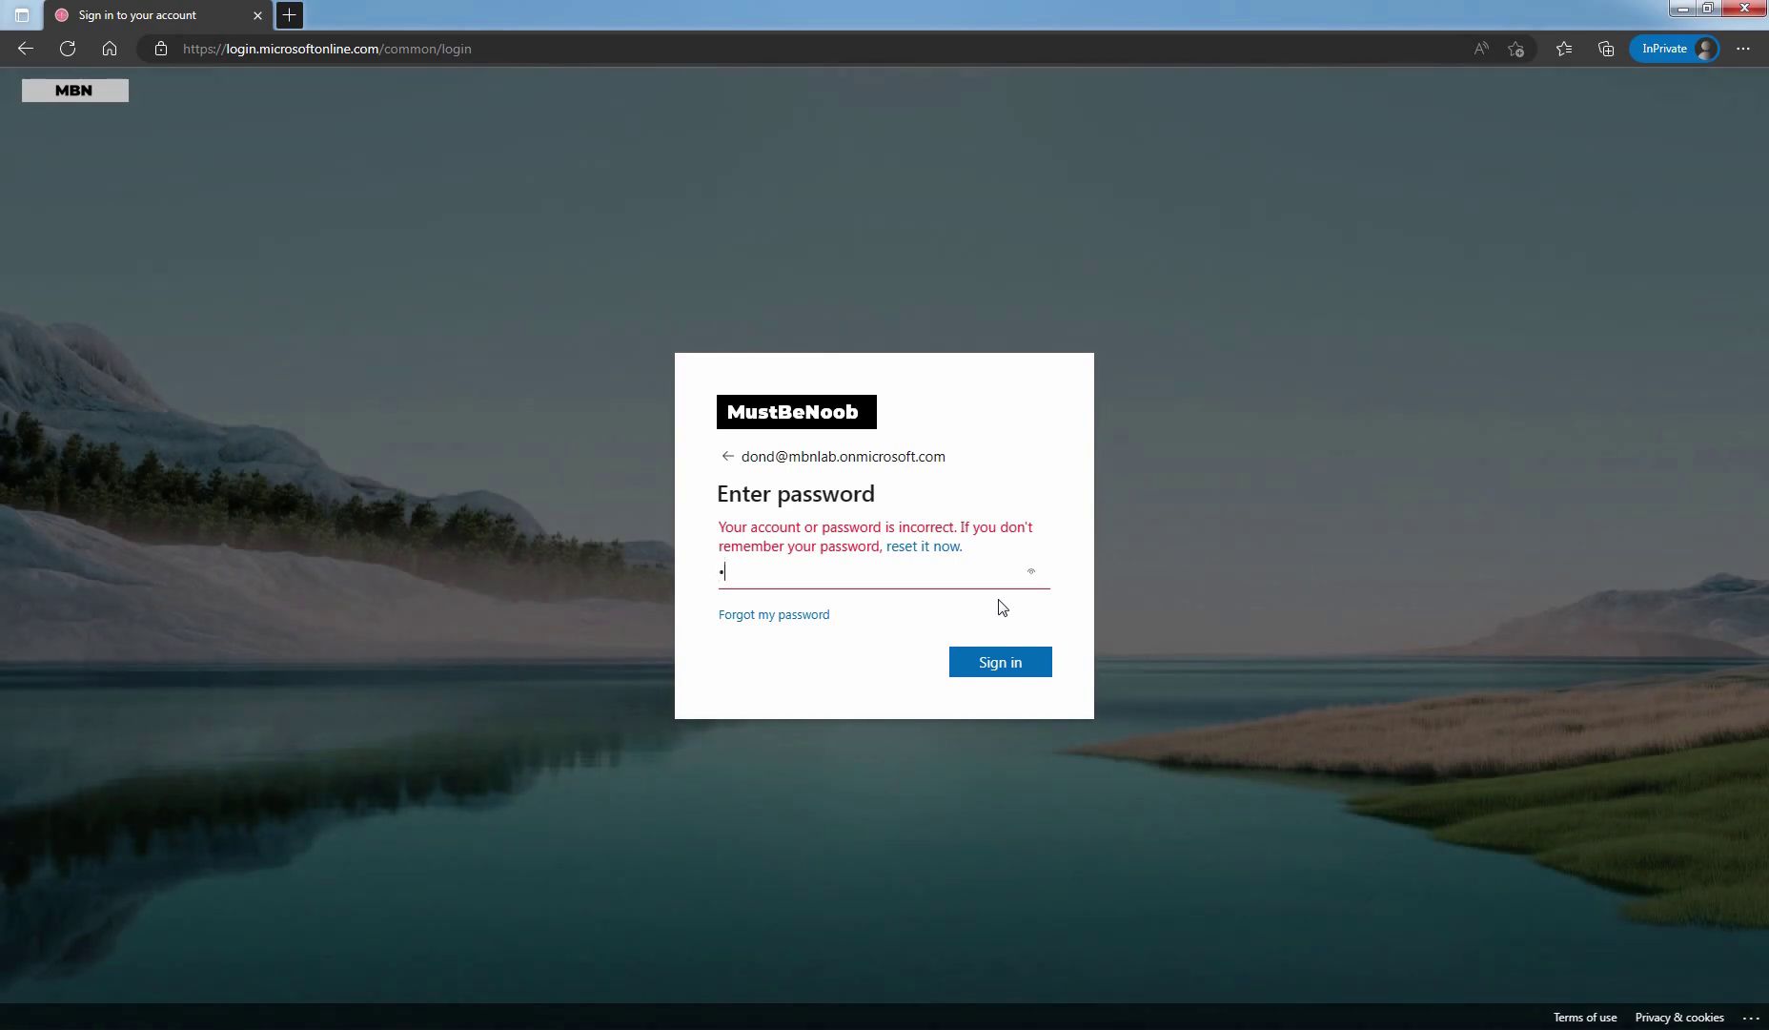
{"action": "type", "text": "************"}
{"action": "key", "text": "Return"}
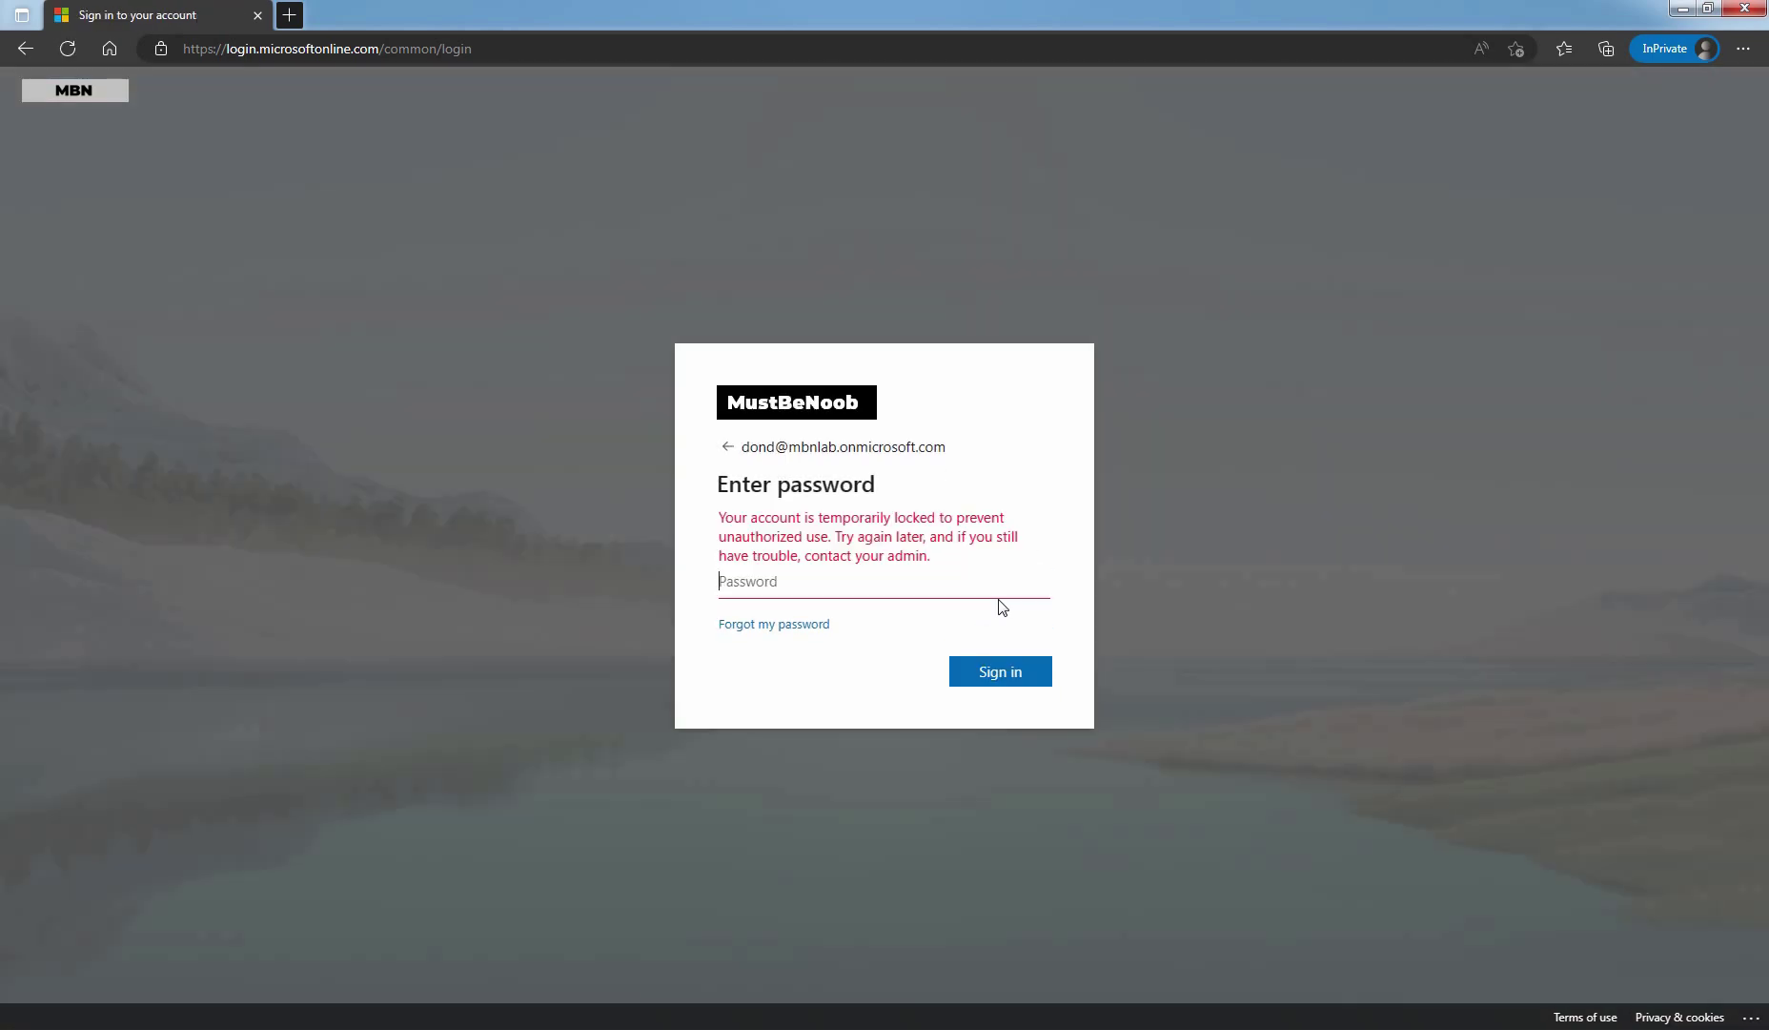